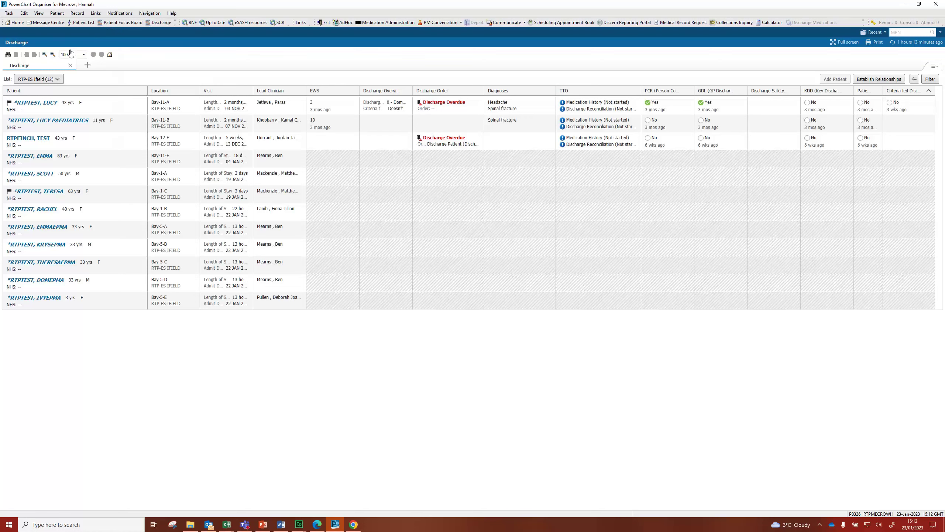
# - Show the RTP-ES Ifield patient list and establish a Database Coordinator relationship with all patients offered
pyautogui.click(61, 80)
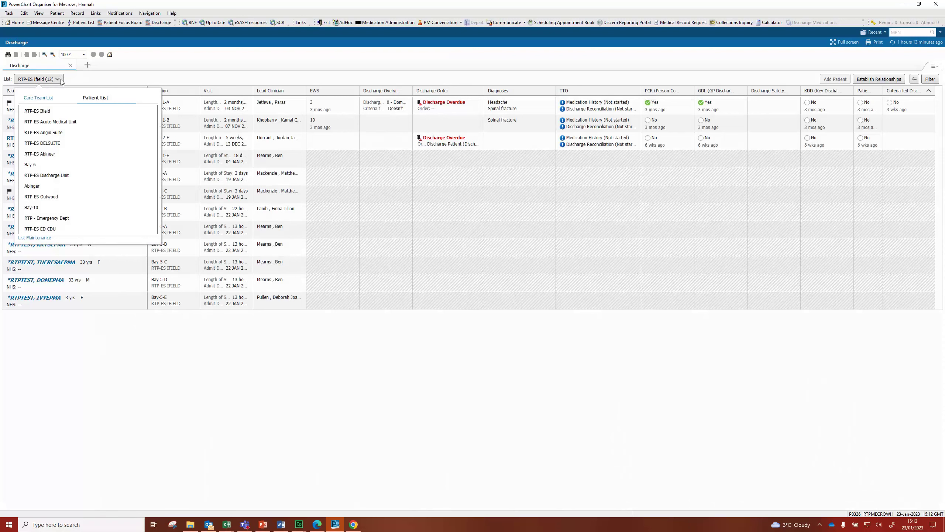
pyautogui.click(52, 111)
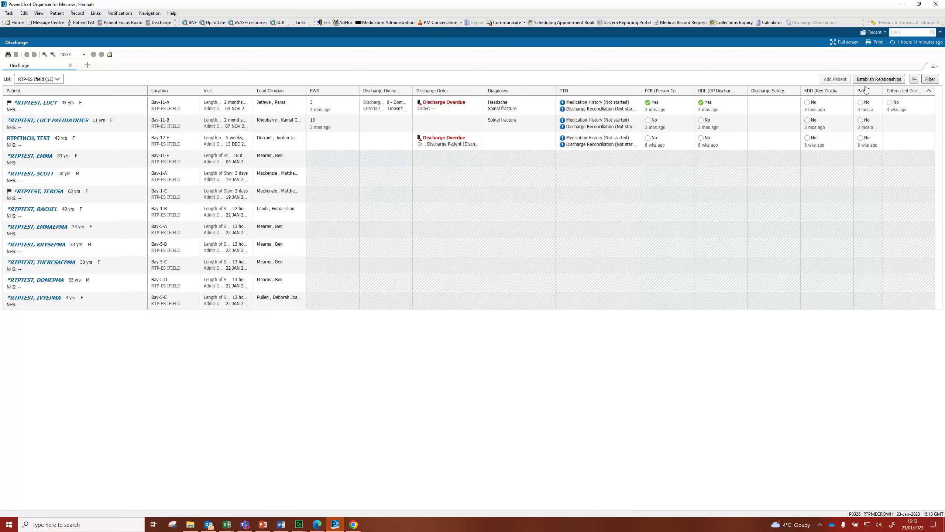
pyautogui.click(877, 80)
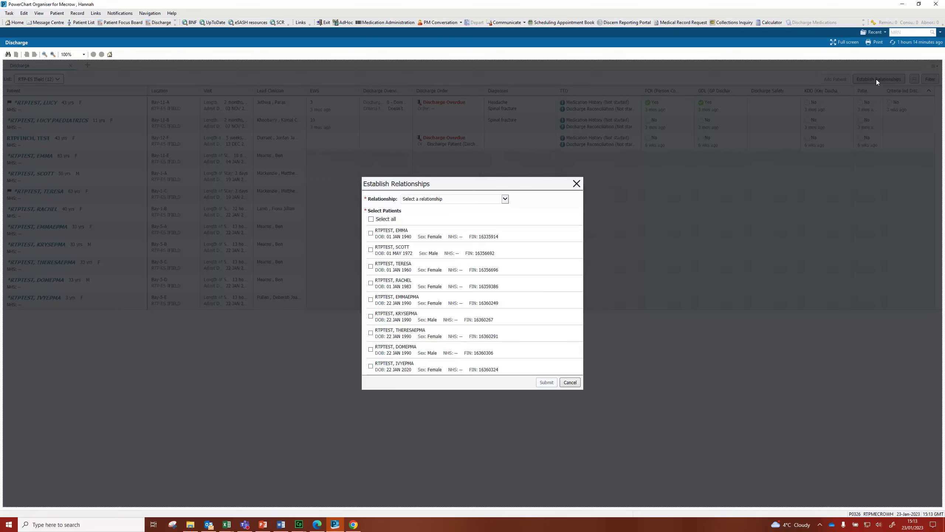
pyautogui.click(371, 232)
pyautogui.click(371, 250)
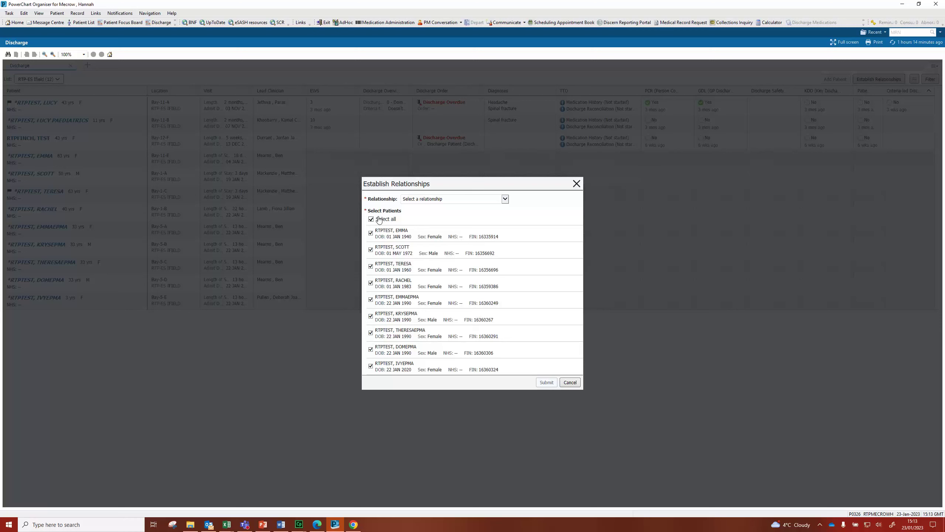
pyautogui.click(506, 198)
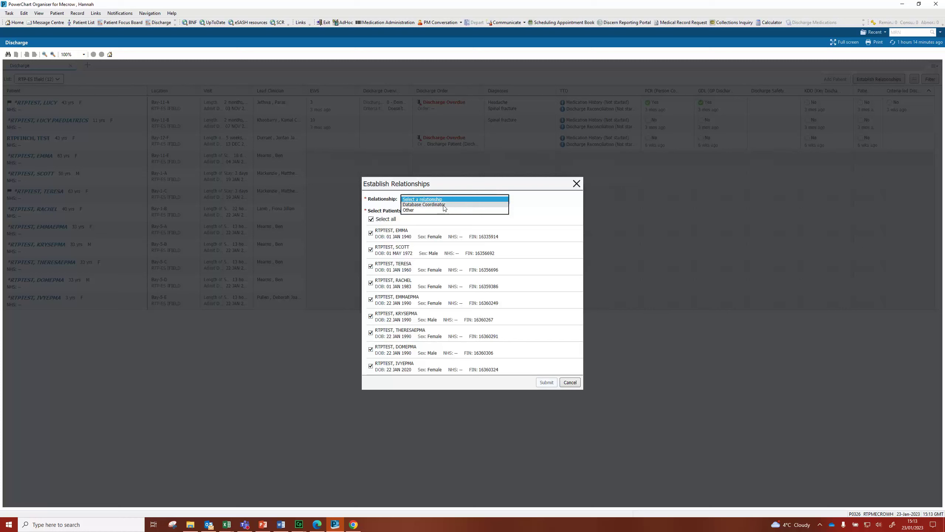
pyautogui.click(419, 205)
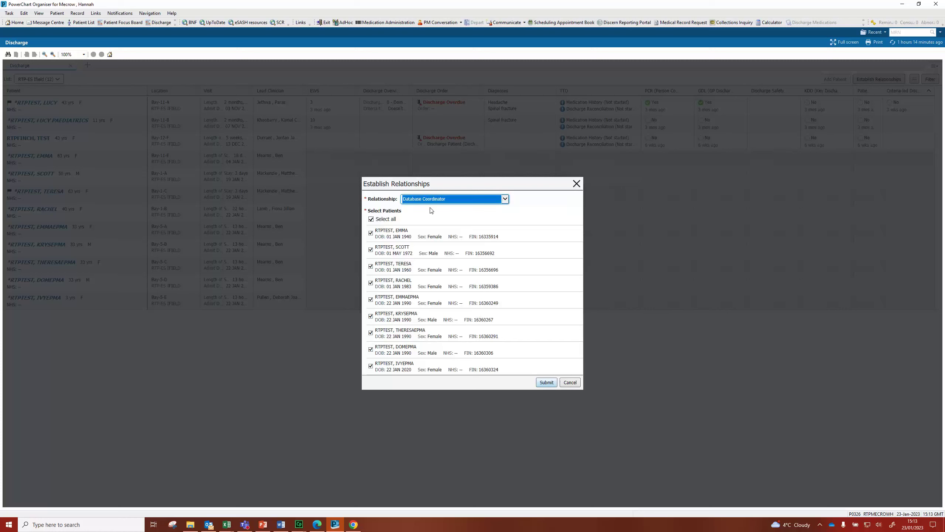
pyautogui.click(547, 383)
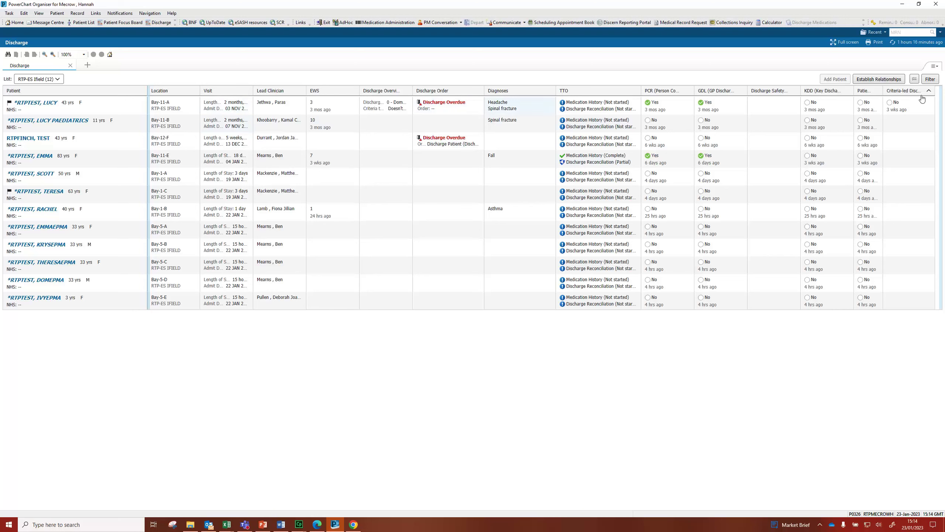
# - In the layout configuration, place Discharge Overview before Lead Clinician, enable Allergies and move it into the pinned columns
pyautogui.click(936, 74)
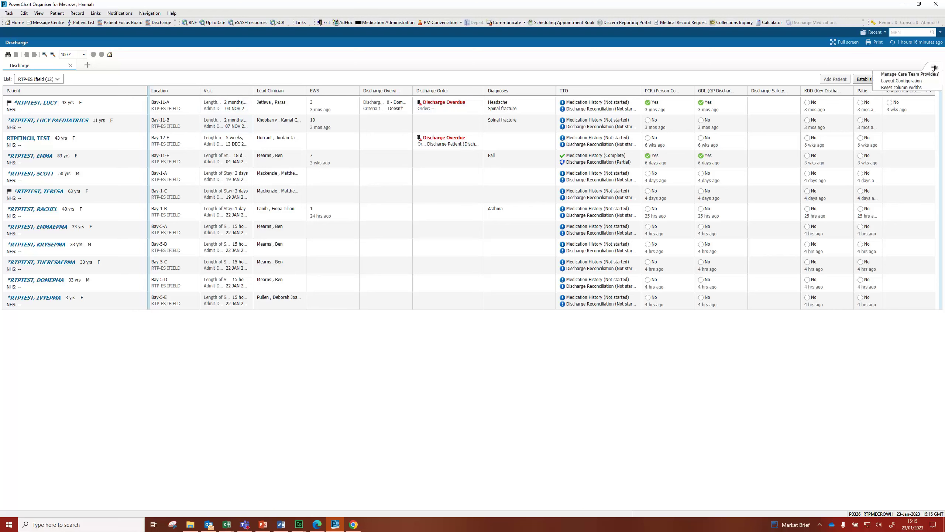
pyautogui.click(921, 81)
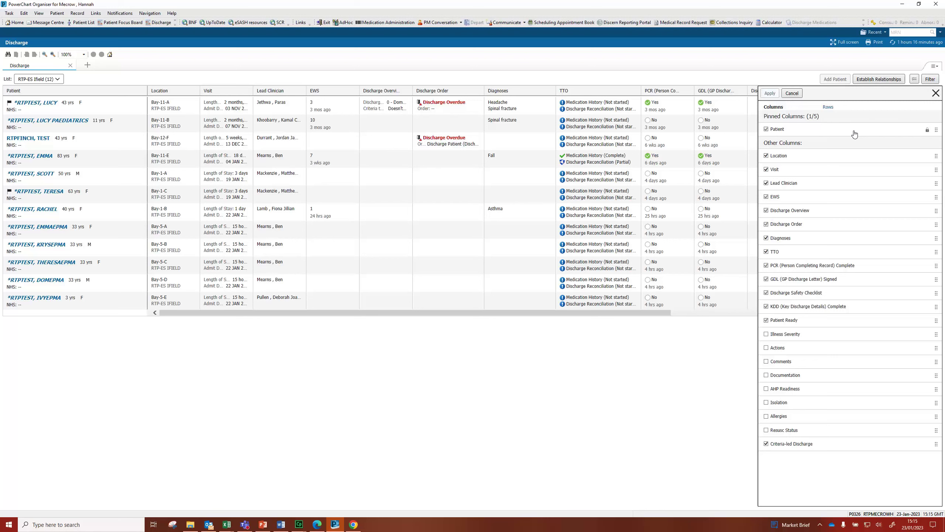
pyautogui.click(766, 156)
pyautogui.moveTo(799, 212); pyautogui.dragTo(794, 182)
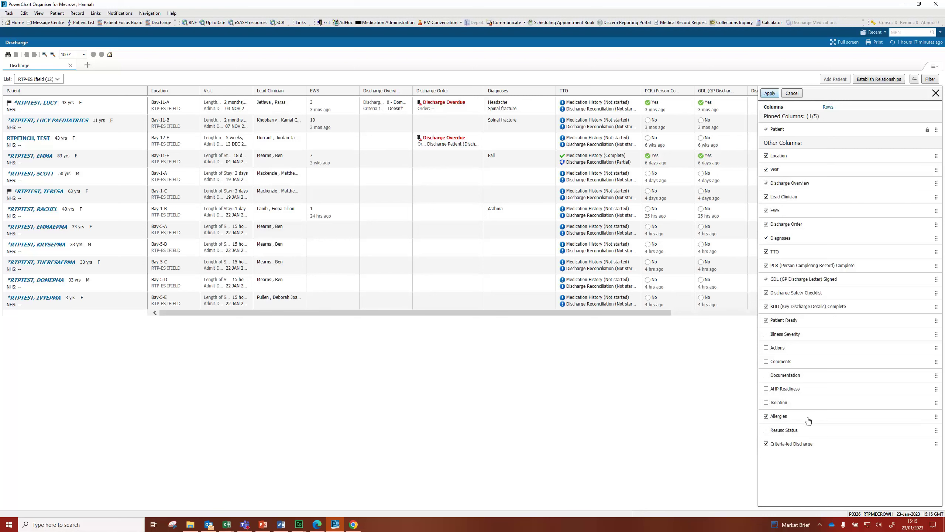
pyautogui.moveTo(809, 420); pyautogui.dragTo(803, 141)
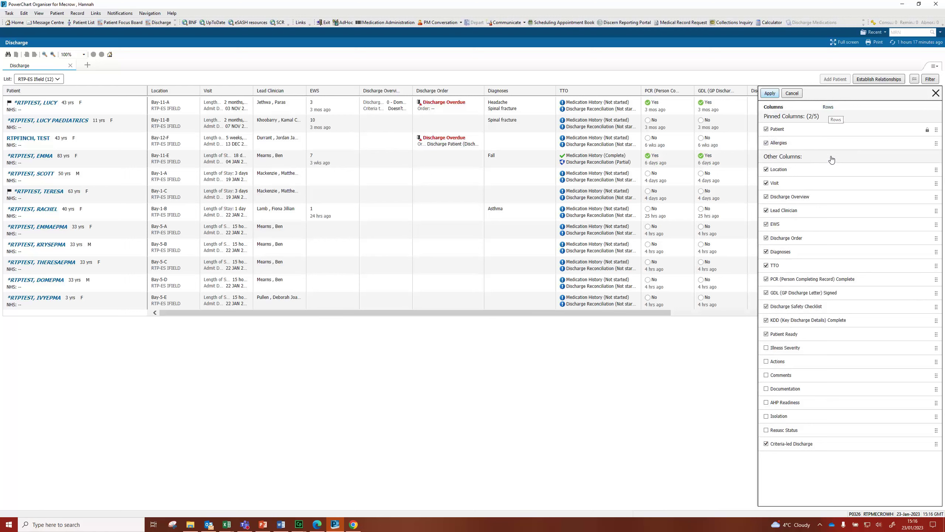
# - Set the row height to 5 and apply the layout changes to the Discharge list
pyautogui.click(828, 108)
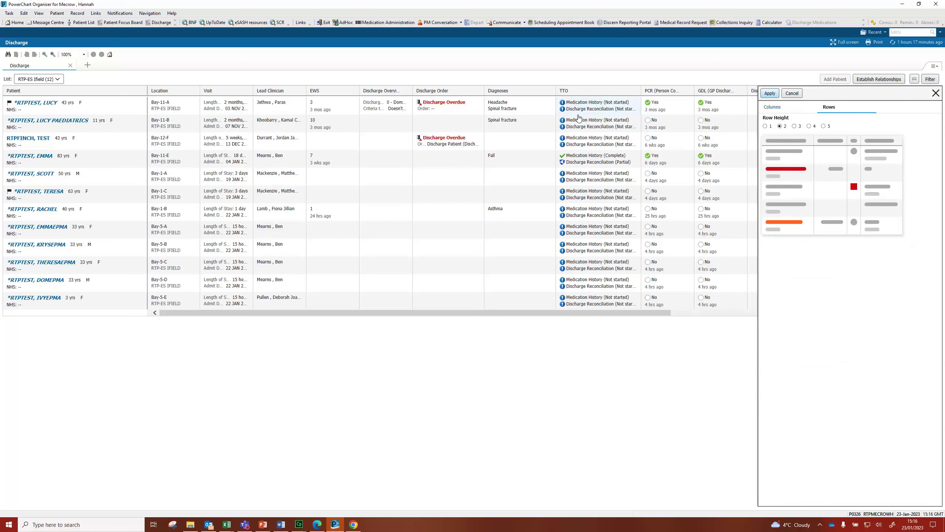
pyautogui.click(824, 126)
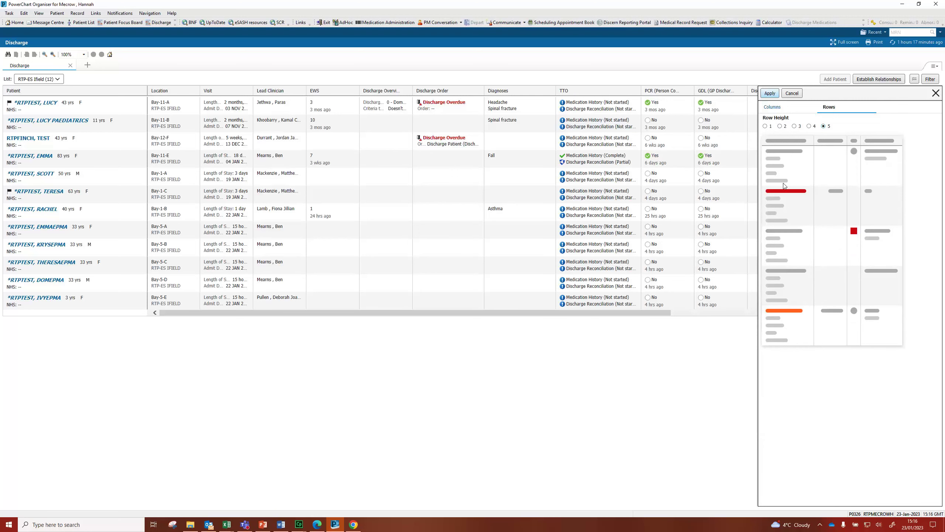
pyautogui.click(775, 109)
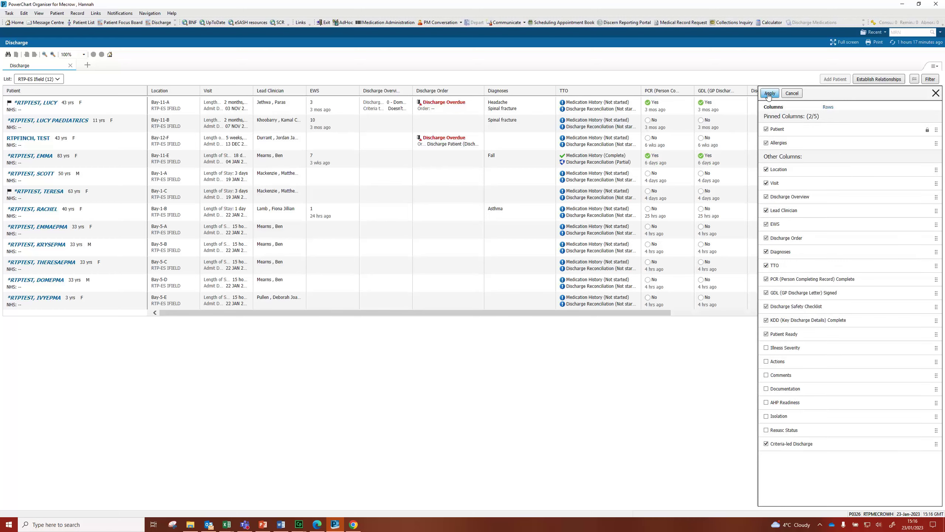
pyautogui.click(770, 93)
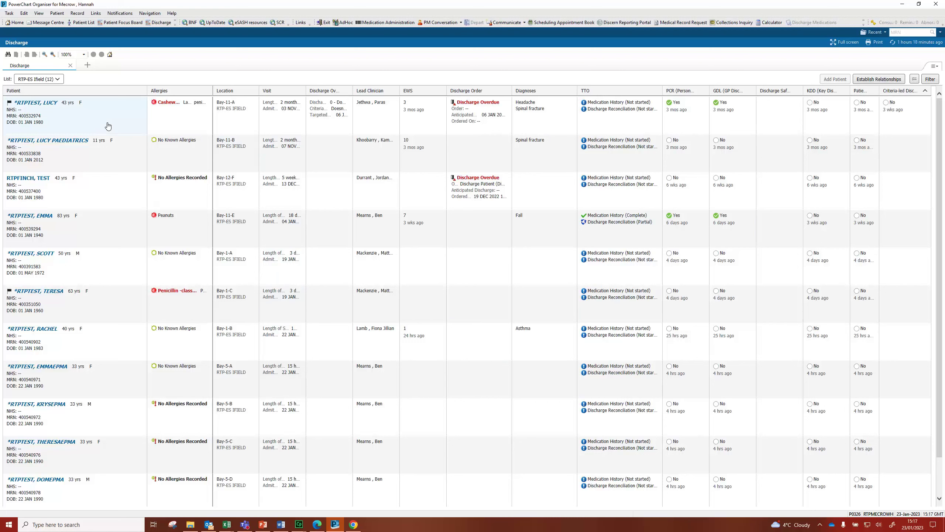
# - Review the I-PASS, Clinical Data and Care Team details of the Bay-11-A patient, and close the patient summary
pyautogui.click(9, 12)
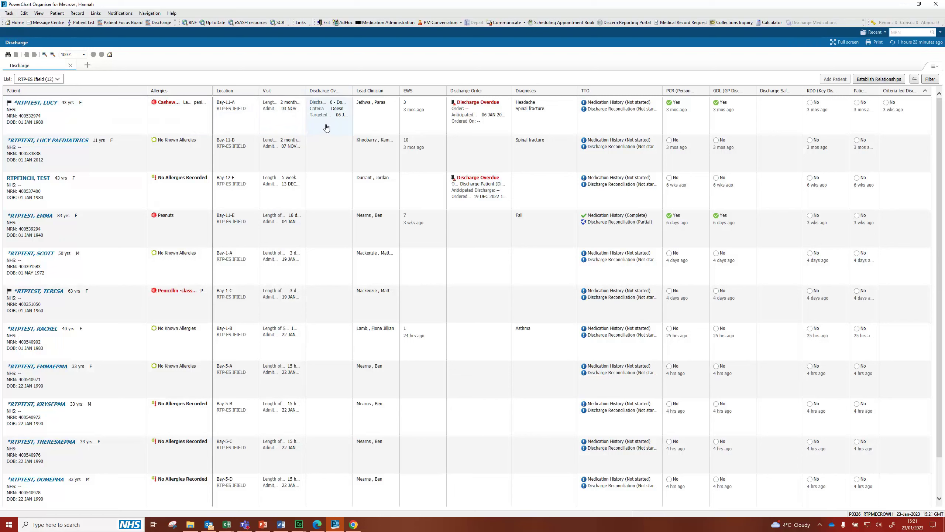
pyautogui.click(118, 116)
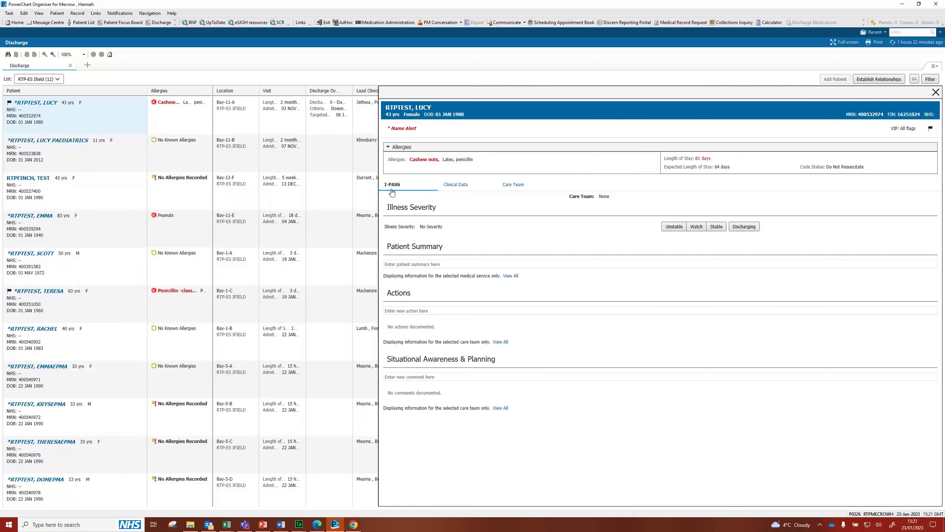
pyautogui.click(455, 186)
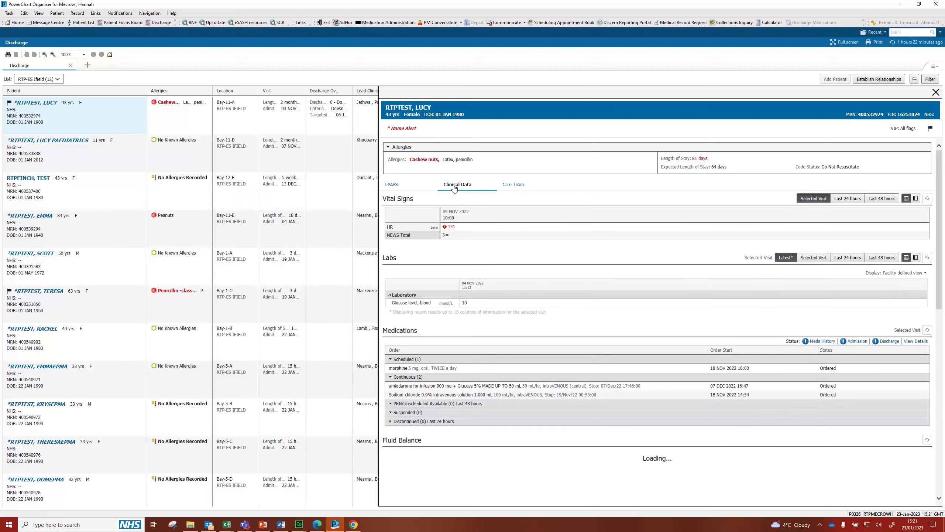
pyautogui.click(517, 188)
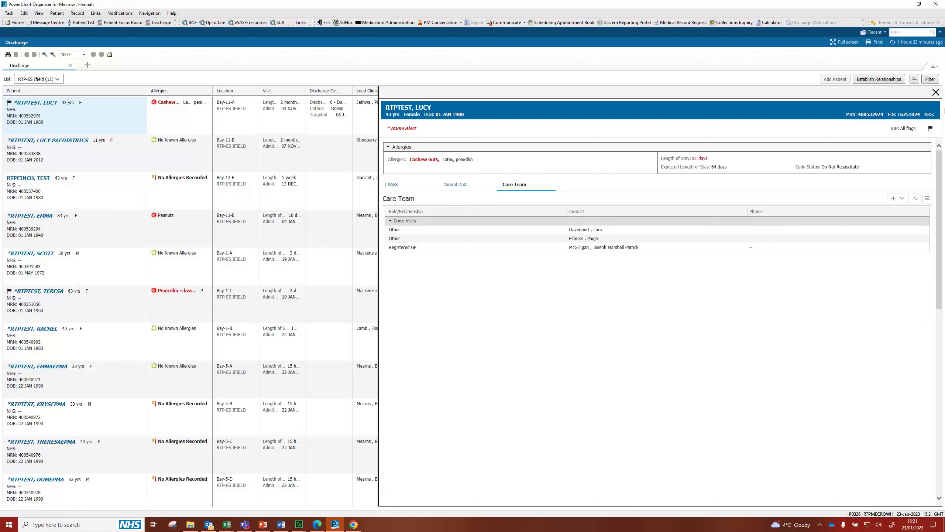
pyautogui.click(935, 93)
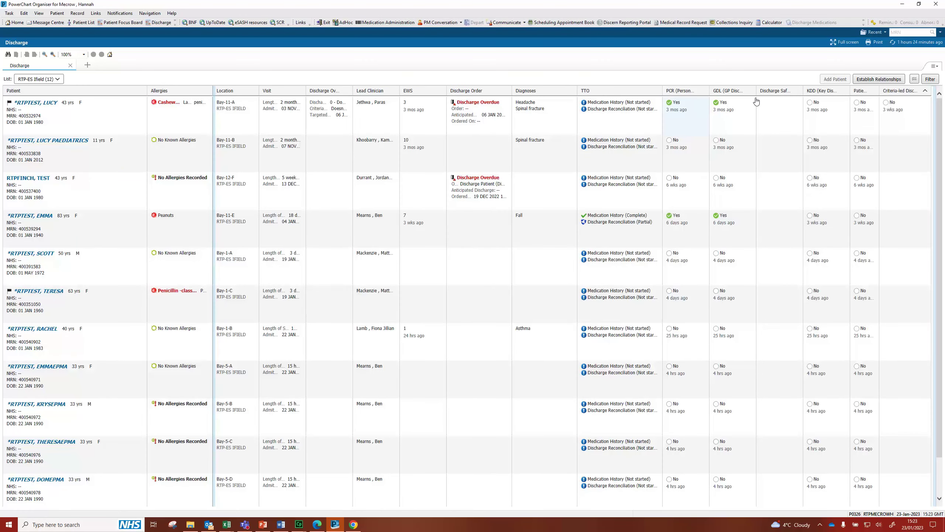
# - Complete and sign the Bay-11-A patient's Person Completing Record form with role/grade 5, professional identifier and bleep number, and refresh the list
pyautogui.click(684, 119)
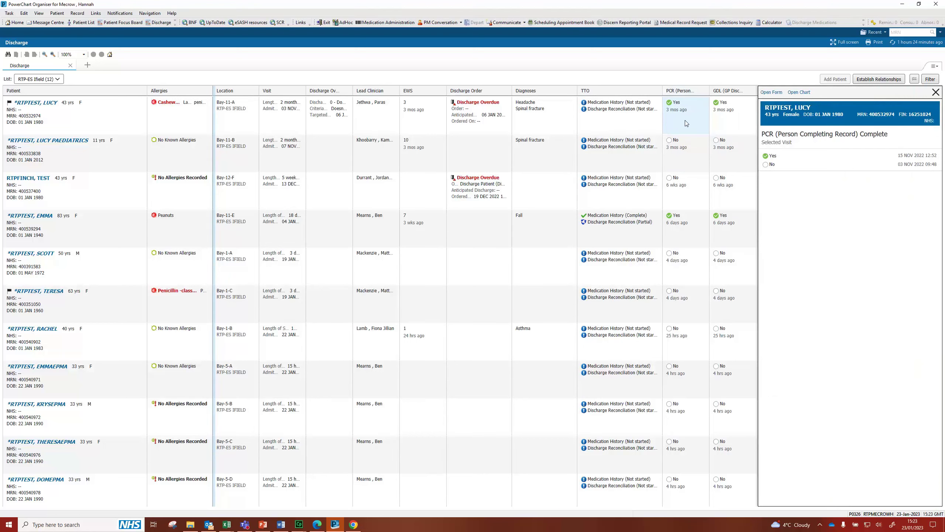
pyautogui.click(771, 92)
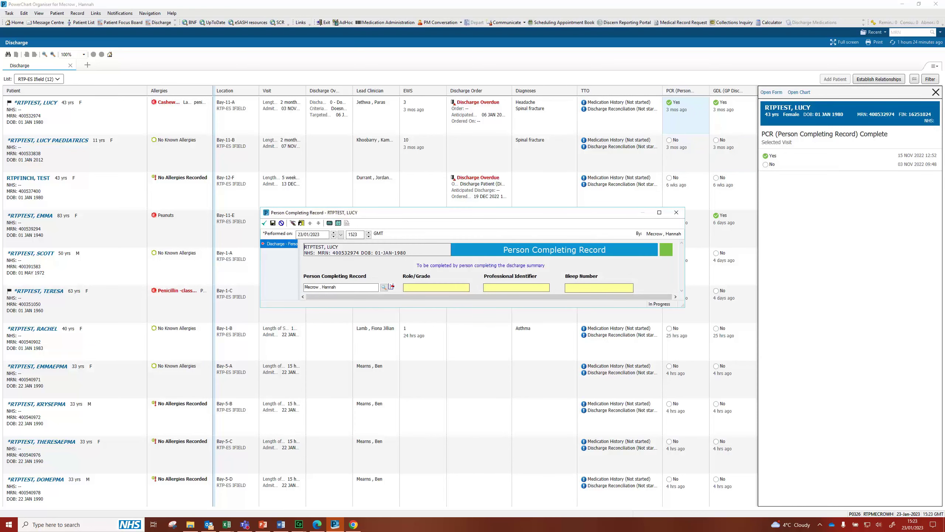
pyautogui.write('5')
pyautogui.press('Tab')
pyautogui.write('s')
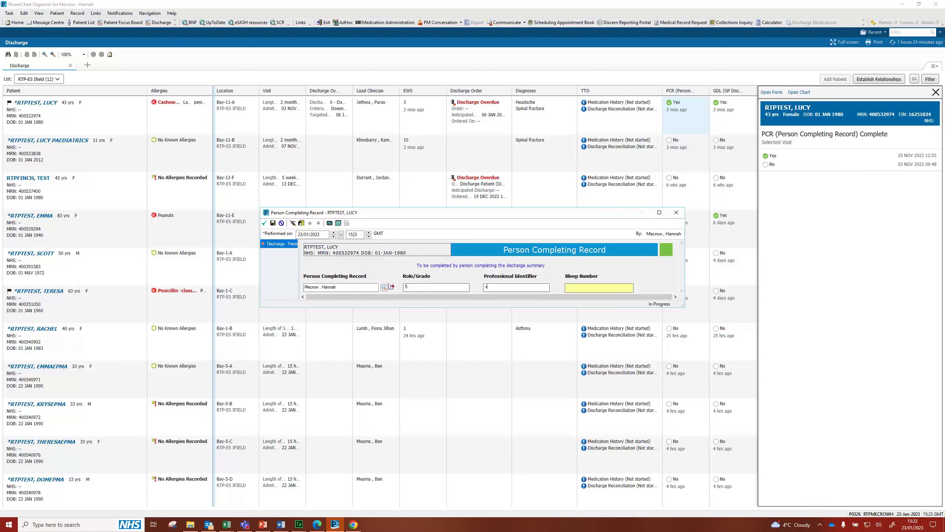
pyautogui.press('Tab')
pyautogui.write('1')
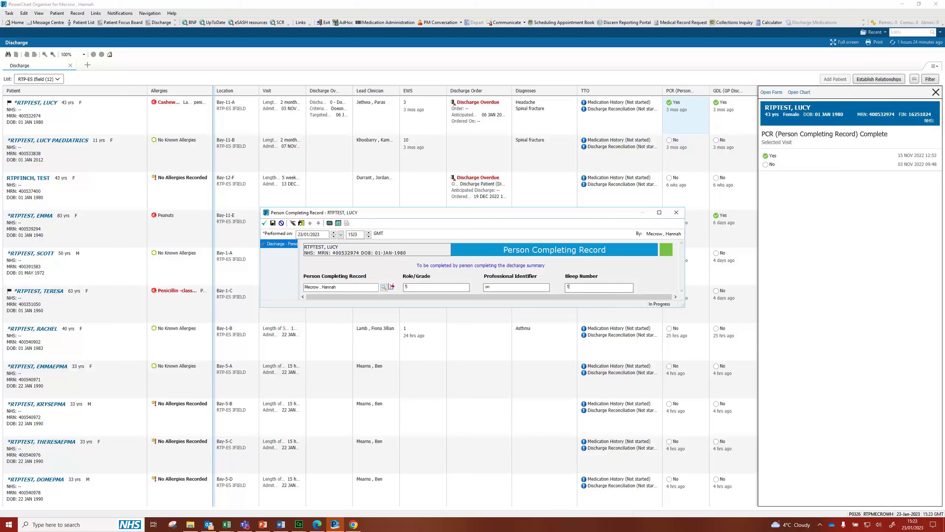
pyautogui.click(265, 223)
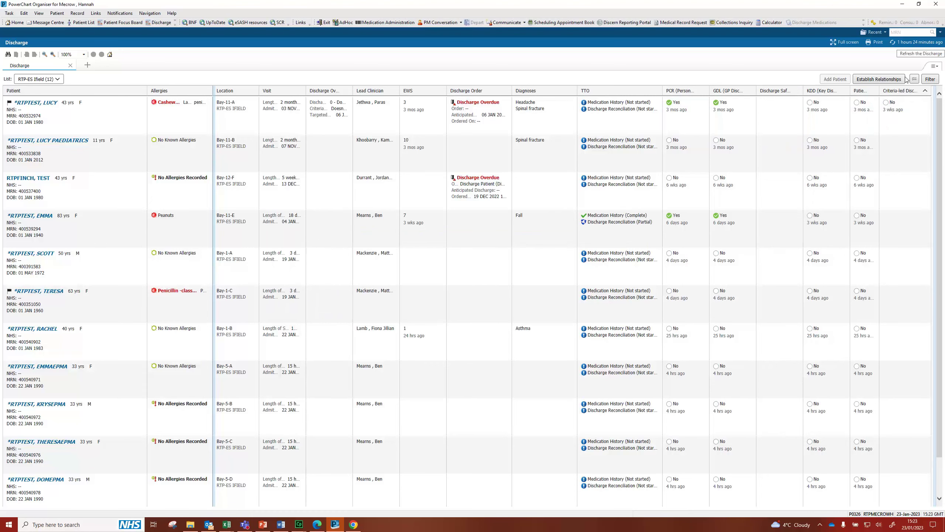
pyautogui.click(914, 43)
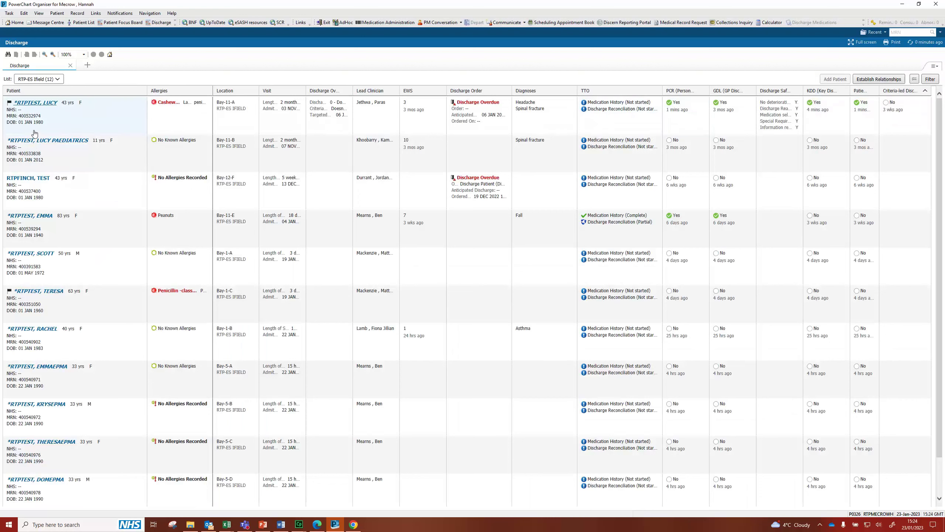
# - Open the Bay-11-A patient's full chart from the list, acknowledge the alerts and close the chart again
pyautogui.click(31, 103)
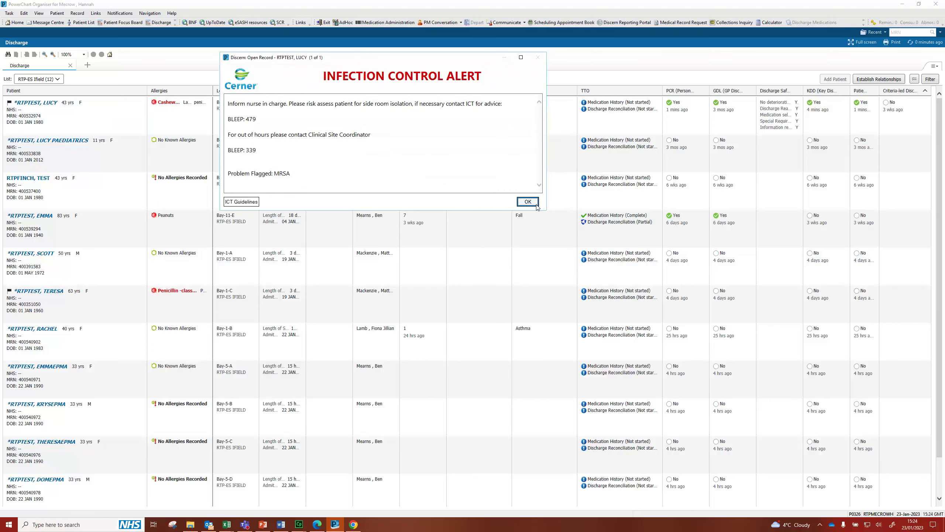
pyautogui.click(528, 201)
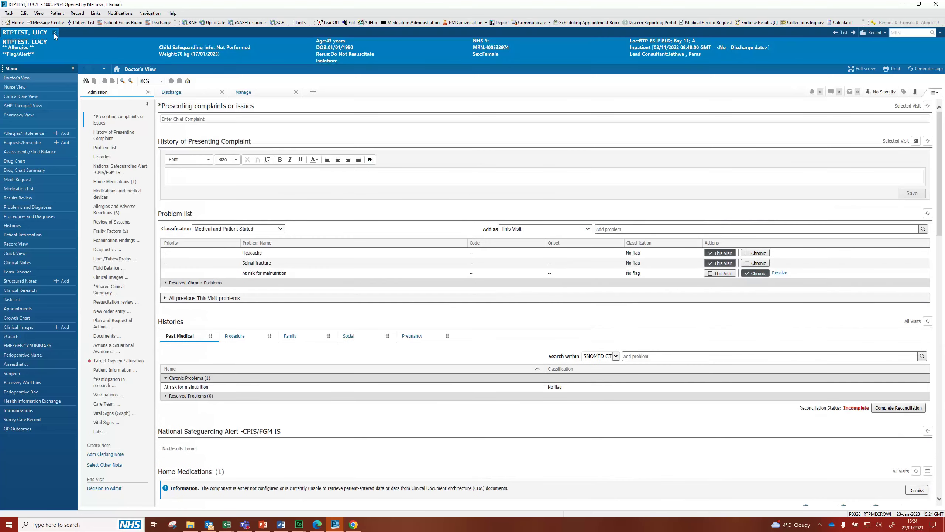
pyautogui.click(54, 33)
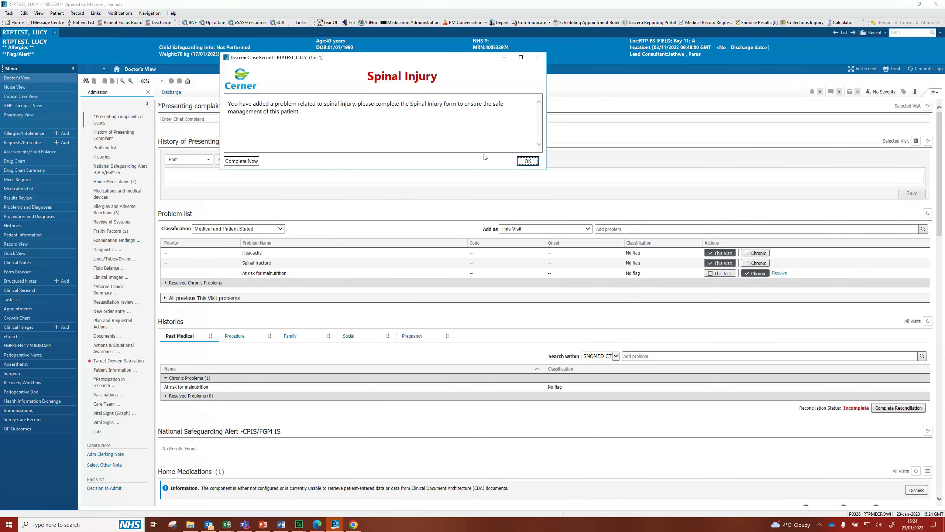
pyautogui.click(535, 161)
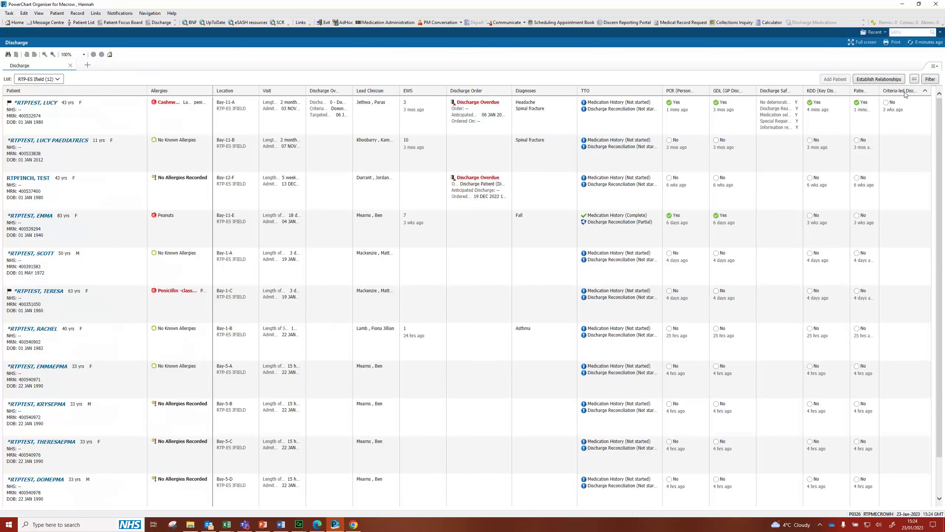
# - Refresh the Discharge list and show the additional organiser views hidden beyond Discharge
pyautogui.click(930, 43)
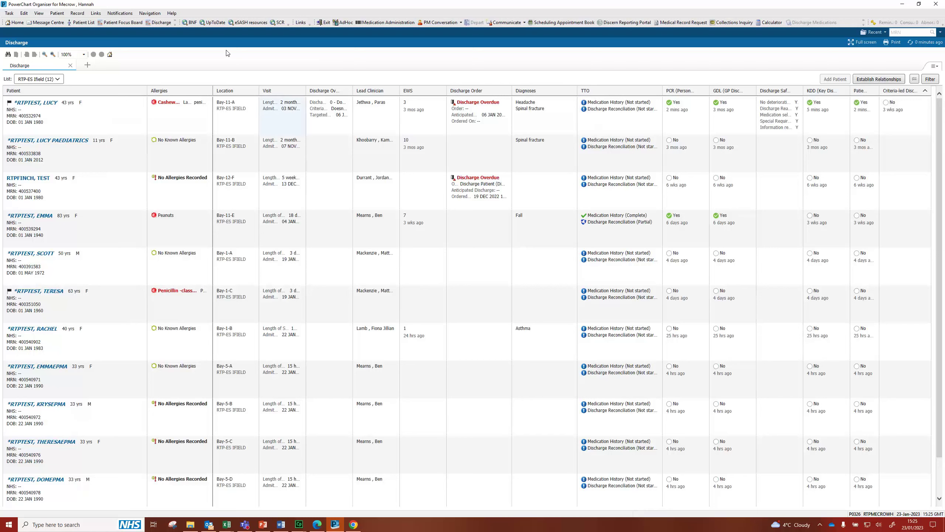
pyautogui.click(176, 23)
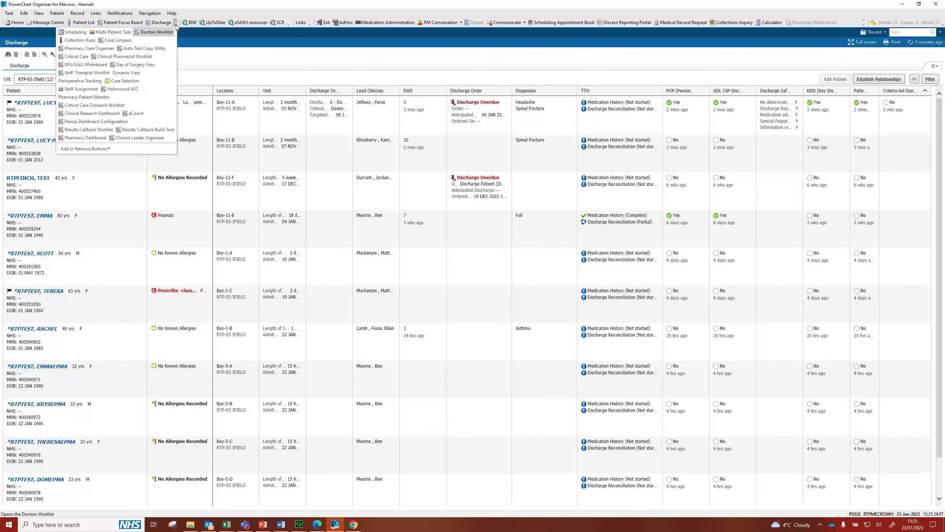